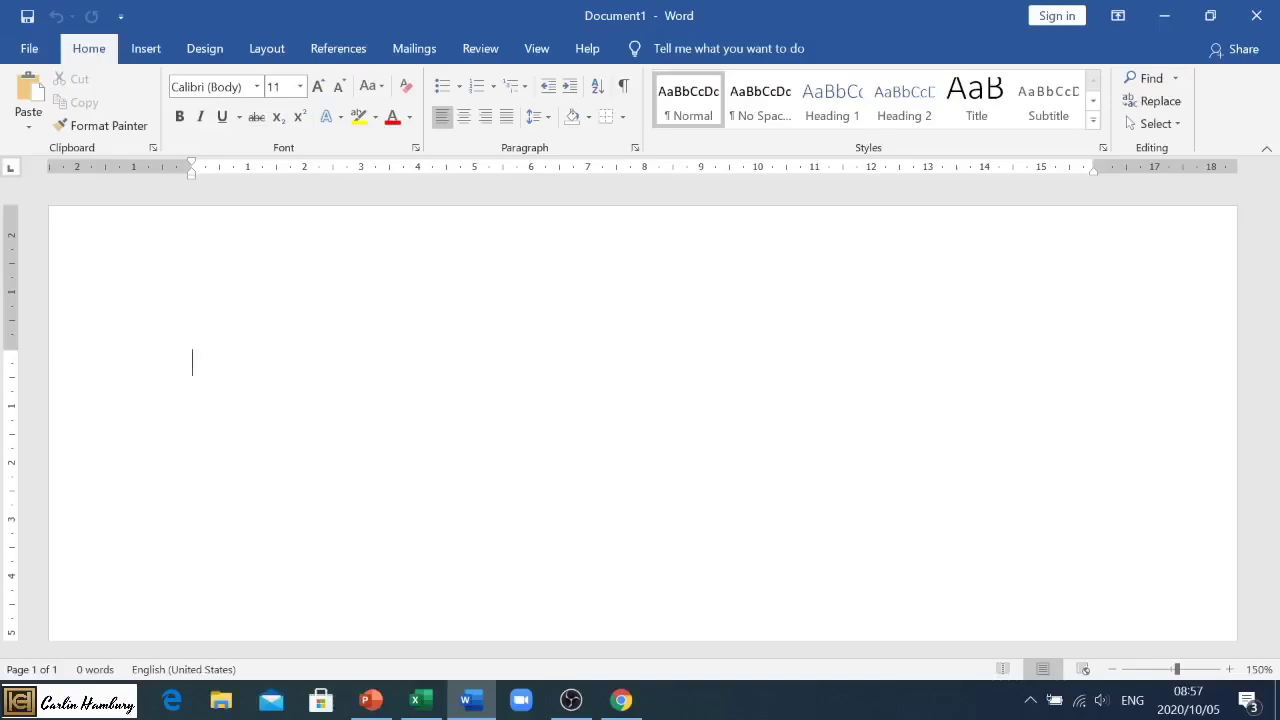
Step: Switch to the Book1 workbook in Excel and save it to the Desktop as an Excel Workbook named Icon
{"action": "left_click", "coordinate": [420, 700]}
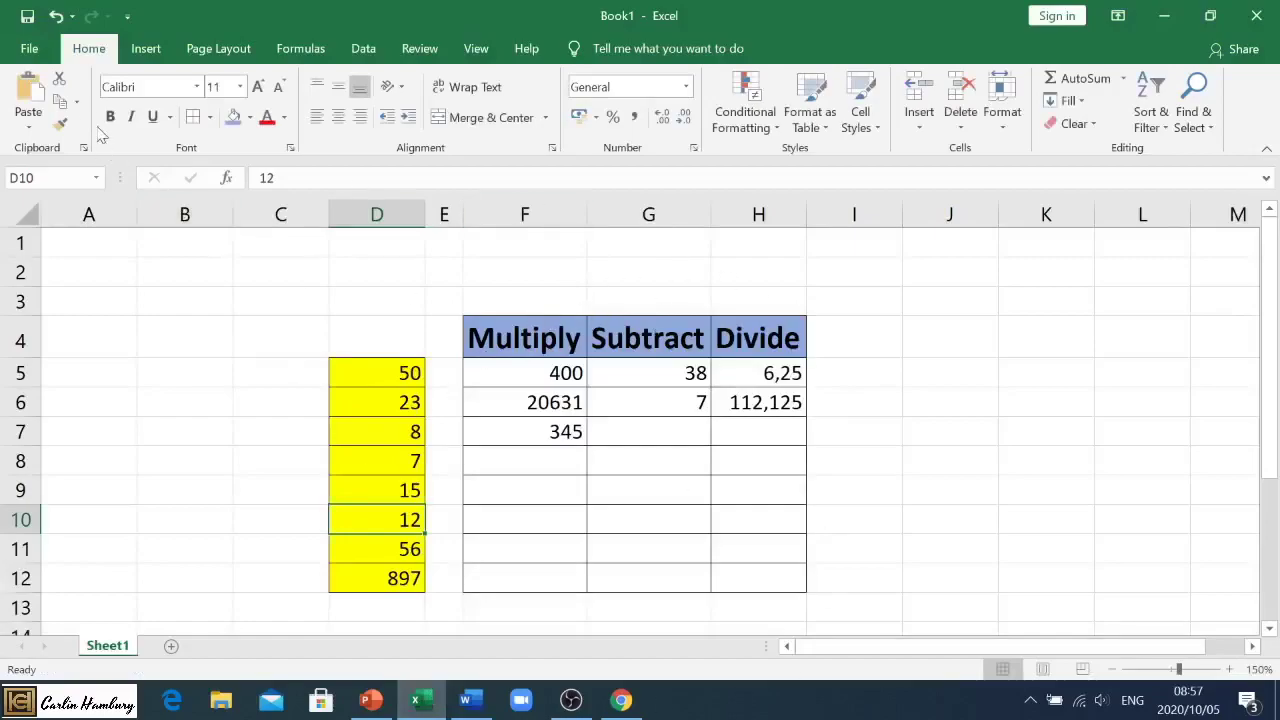
{"action": "left_click", "coordinate": [30, 50]}
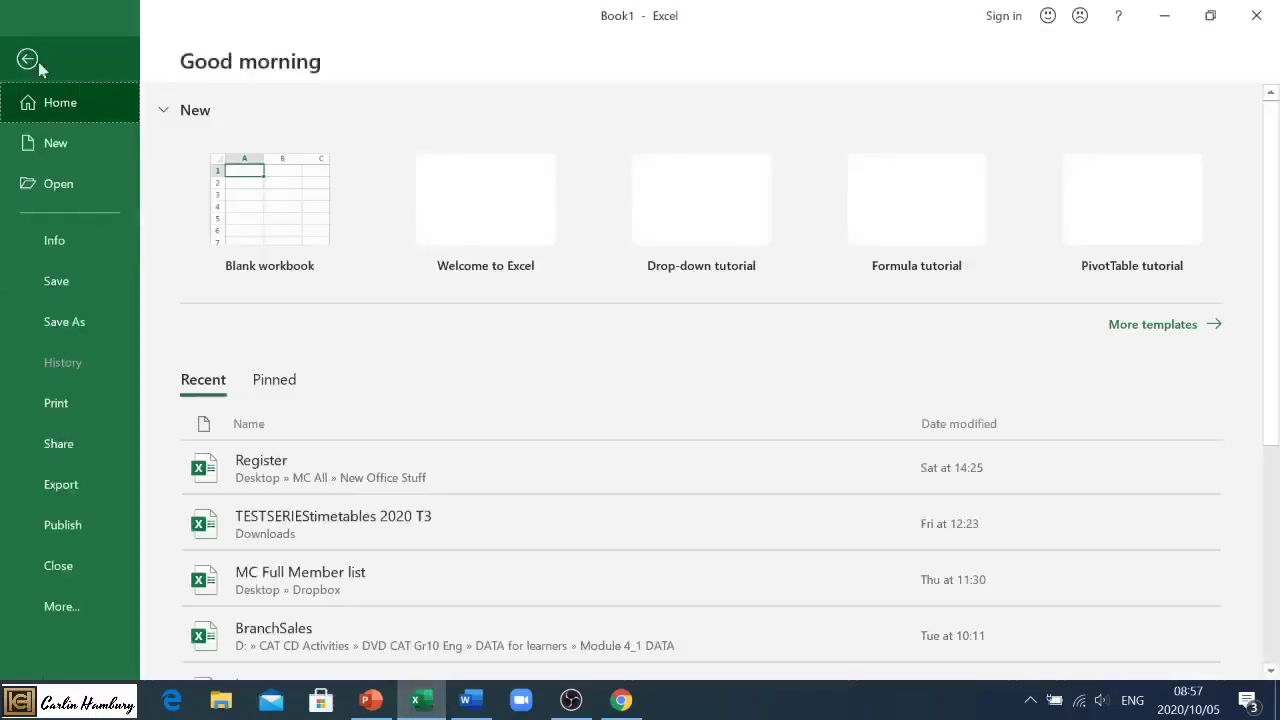
{"action": "left_click", "coordinate": [62, 321]}
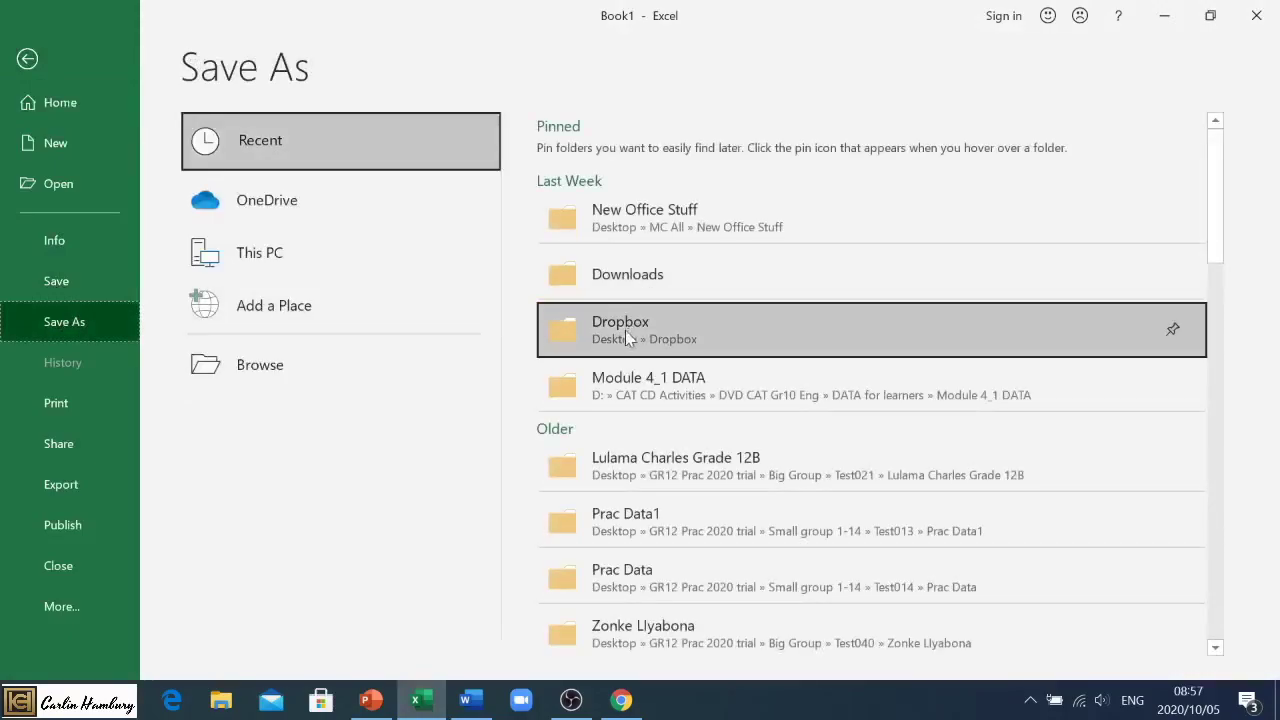
{"action": "left_click", "coordinate": [259, 367]}
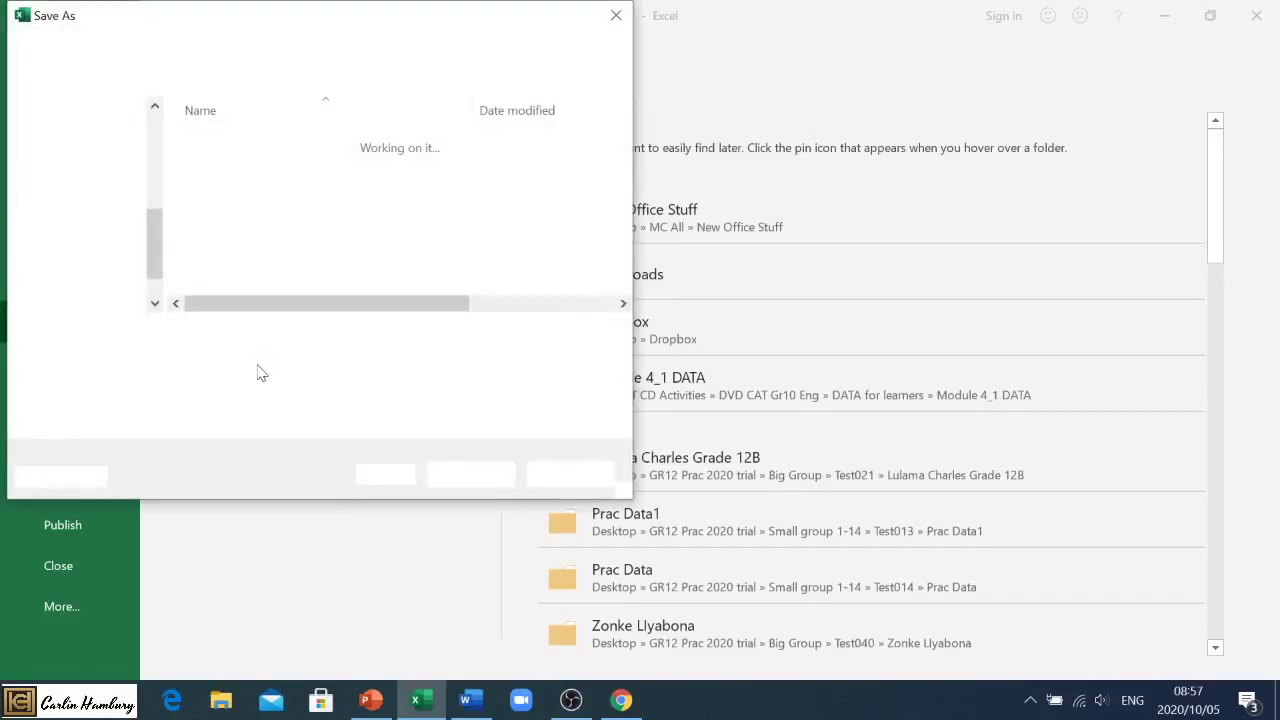
{"action": "left_click", "coordinate": [84, 172]}
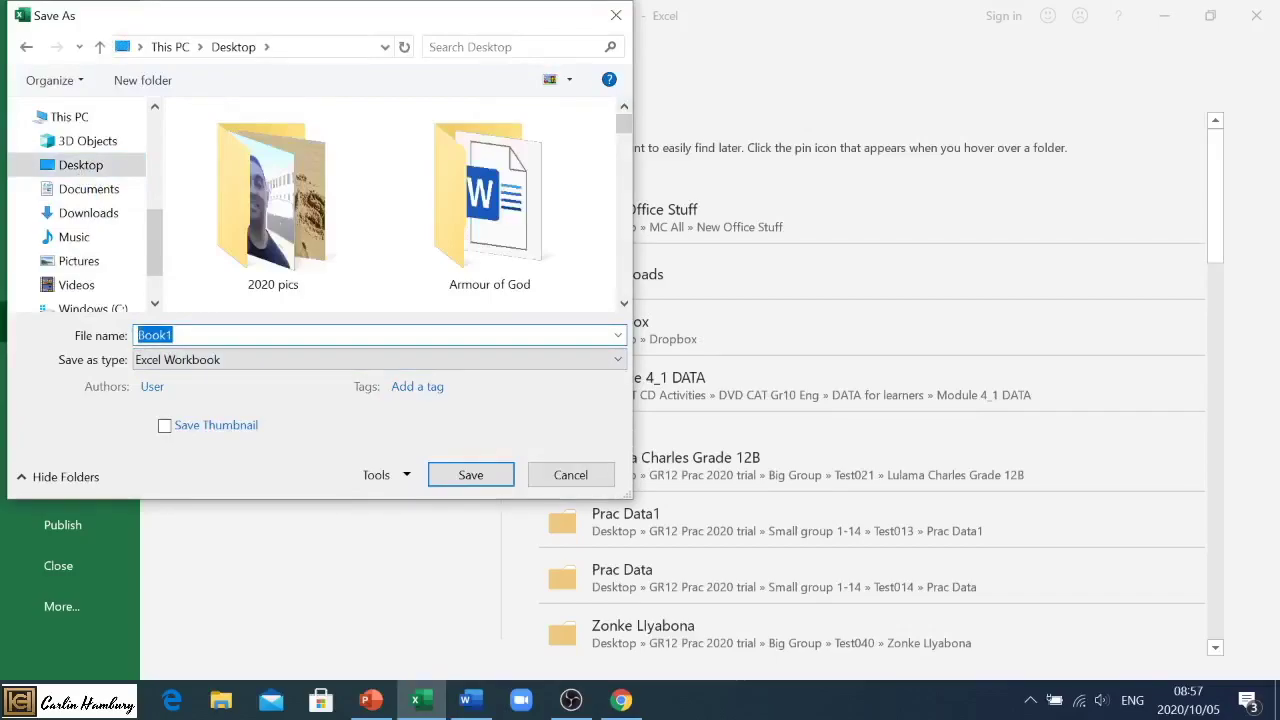
{"action": "type", "text": "Icon"}
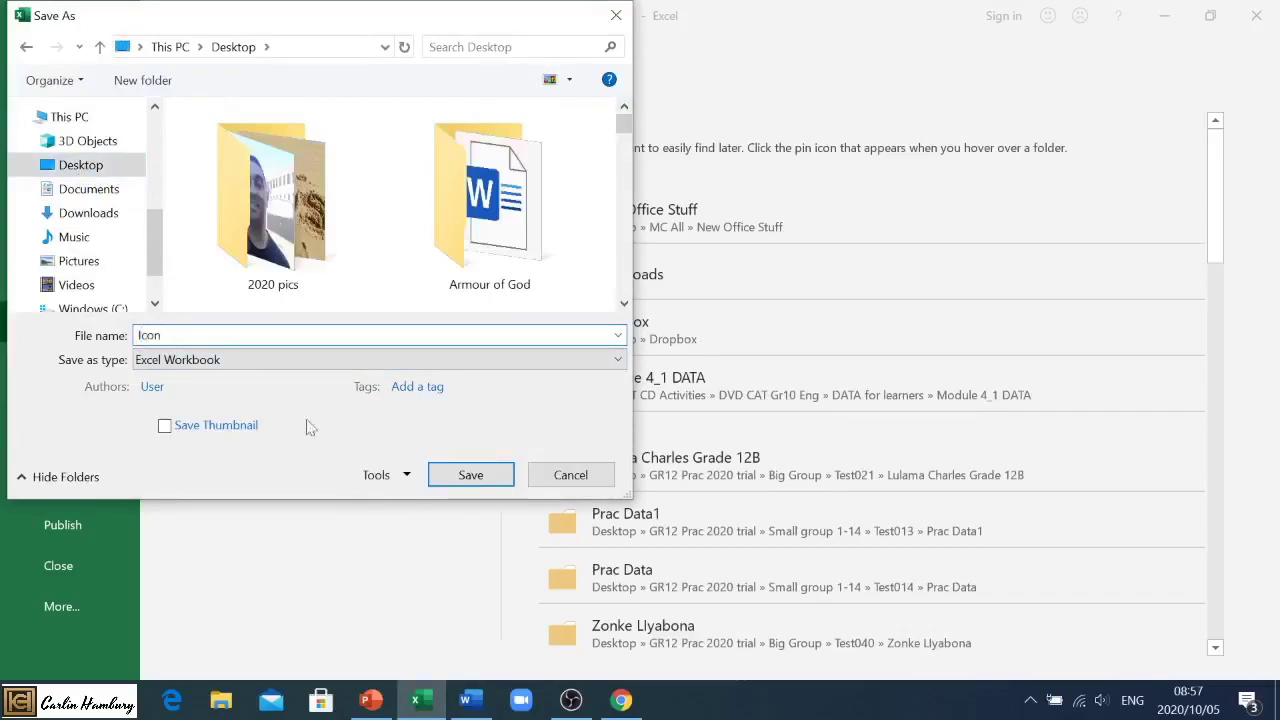
{"action": "left_click", "coordinate": [443, 478]}
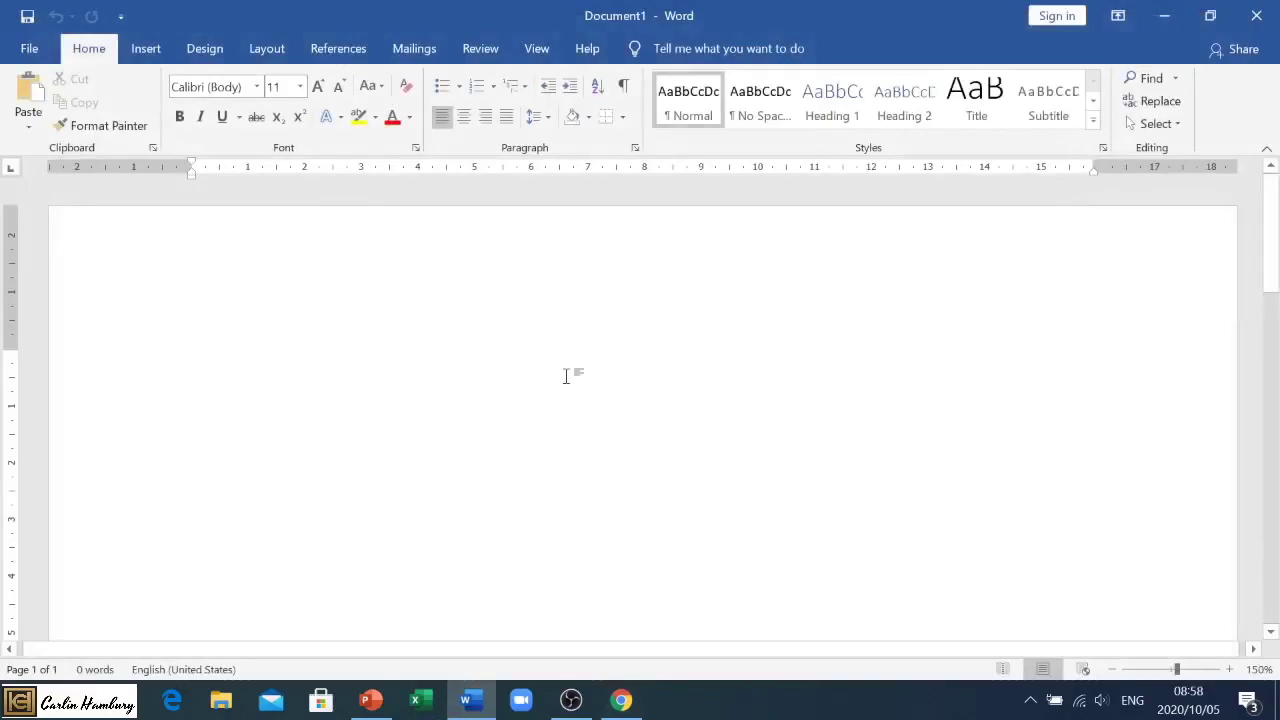
{"action": "left_click", "coordinate": [146, 49]}
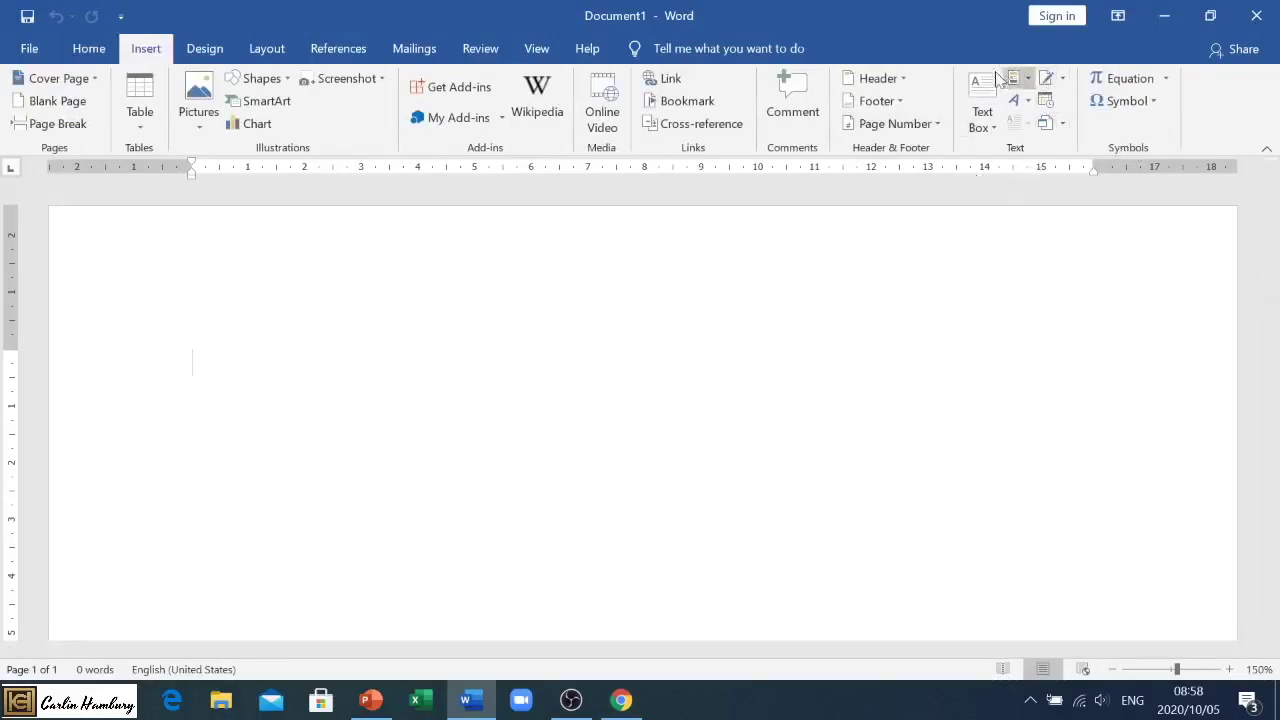
{"action": "left_click", "coordinate": [1064, 127]}
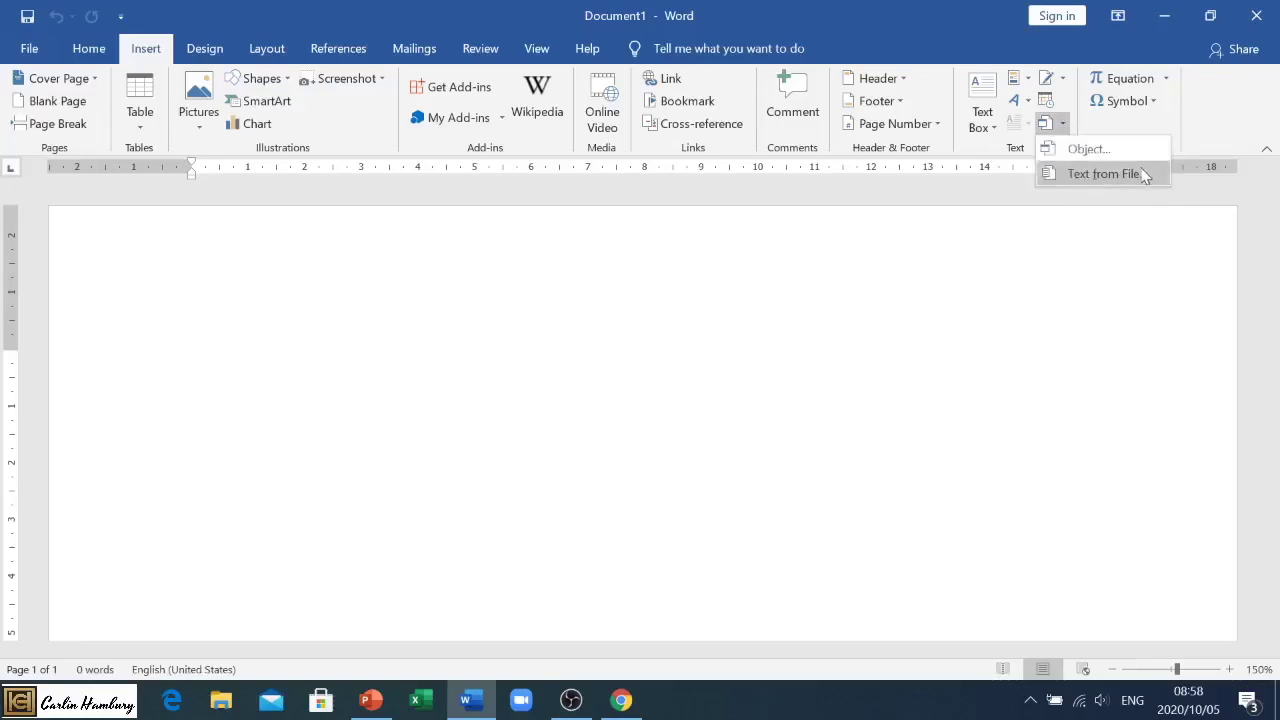
{"action": "left_click", "coordinate": [1082, 150]}
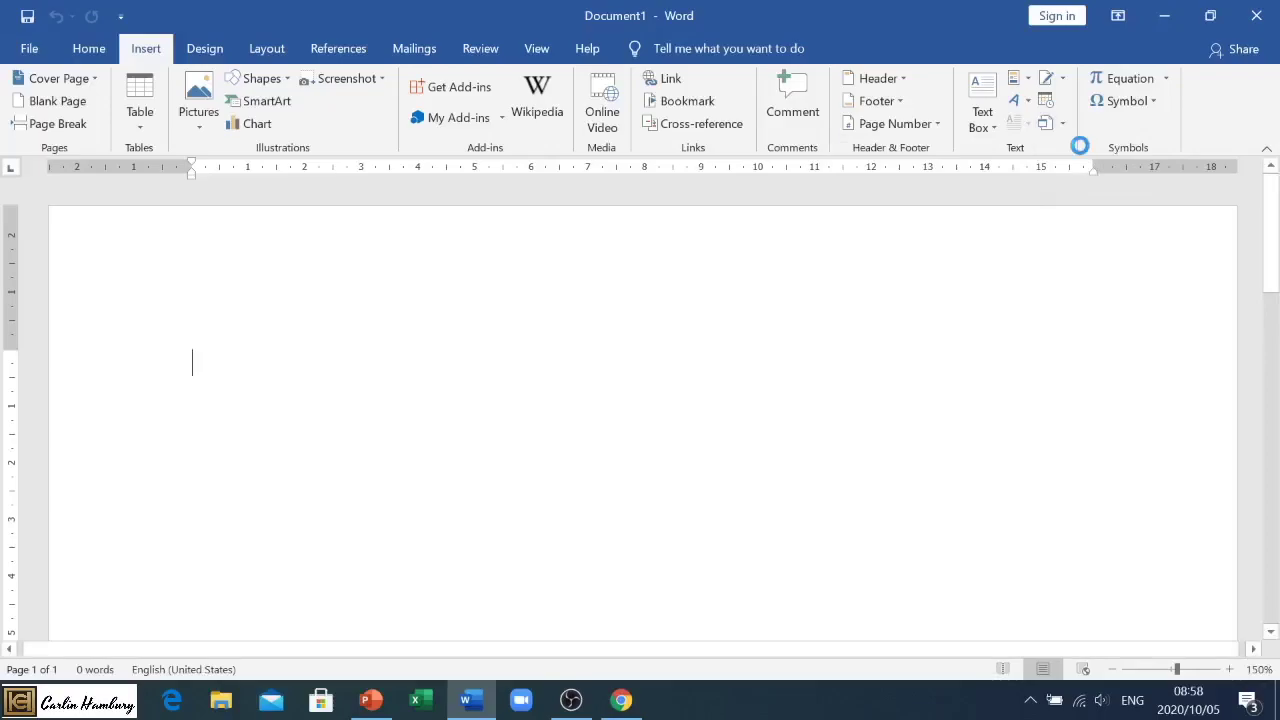
{"action": "left_click_drag", "start_coordinate": [619, 163], "coordinate": [564, 160]}
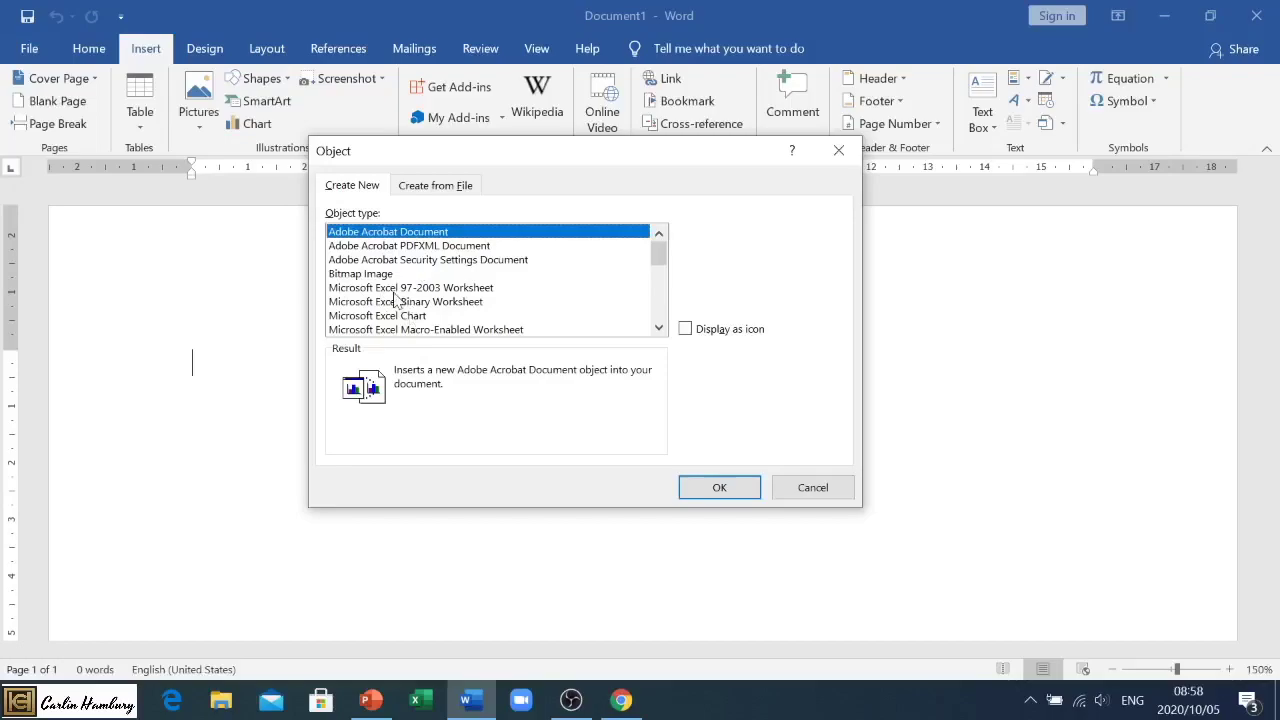
{"action": "left_click", "coordinate": [444, 190]}
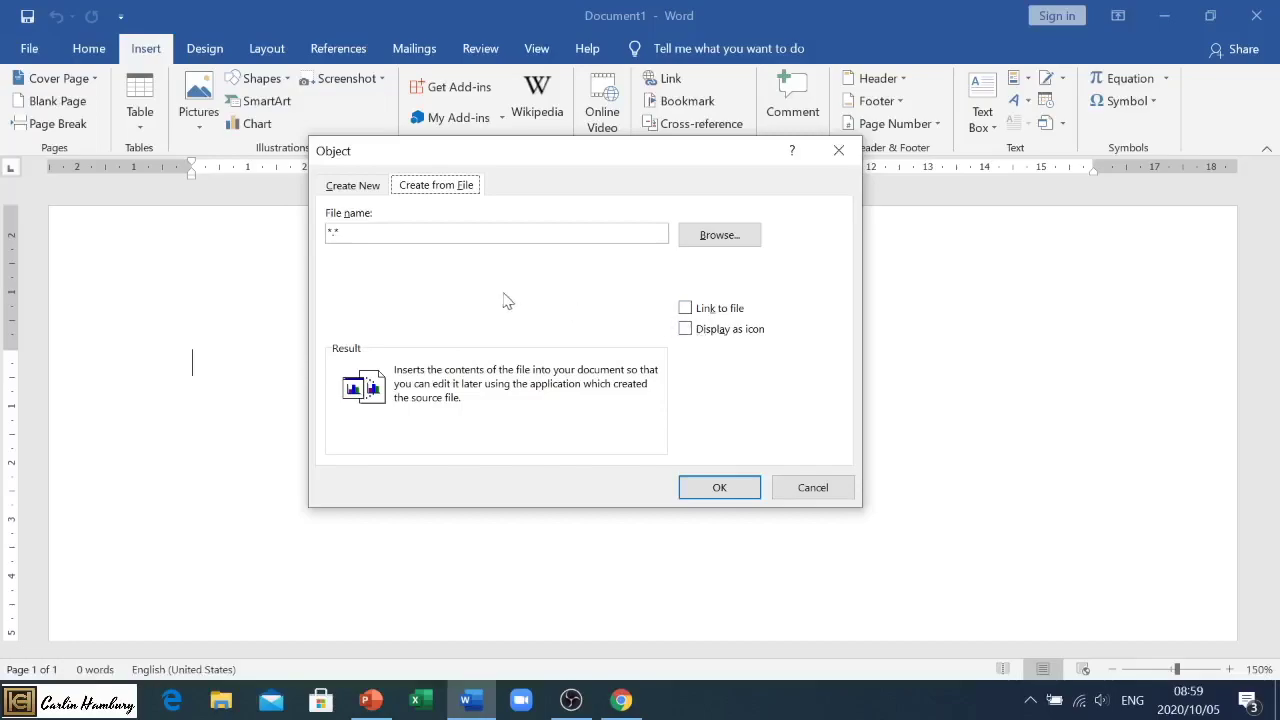
{"action": "left_click", "coordinate": [811, 488]}
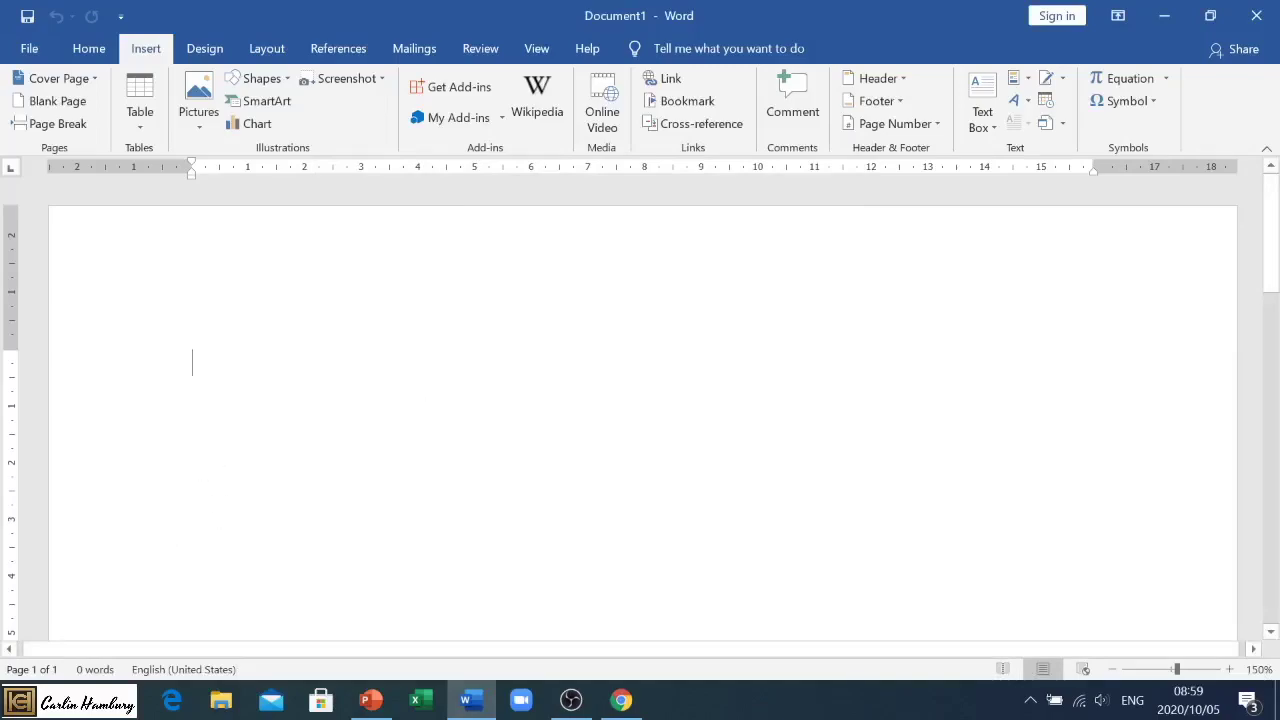
Step: Set up a new object from the Desktop file Icon.xlsx in the Word document, linked to the file and displayed as an icon
{"action": "left_click", "coordinate": [1063, 128]}
{"action": "left_click", "coordinate": [1066, 152]}
{"action": "left_click", "coordinate": [430, 188]}
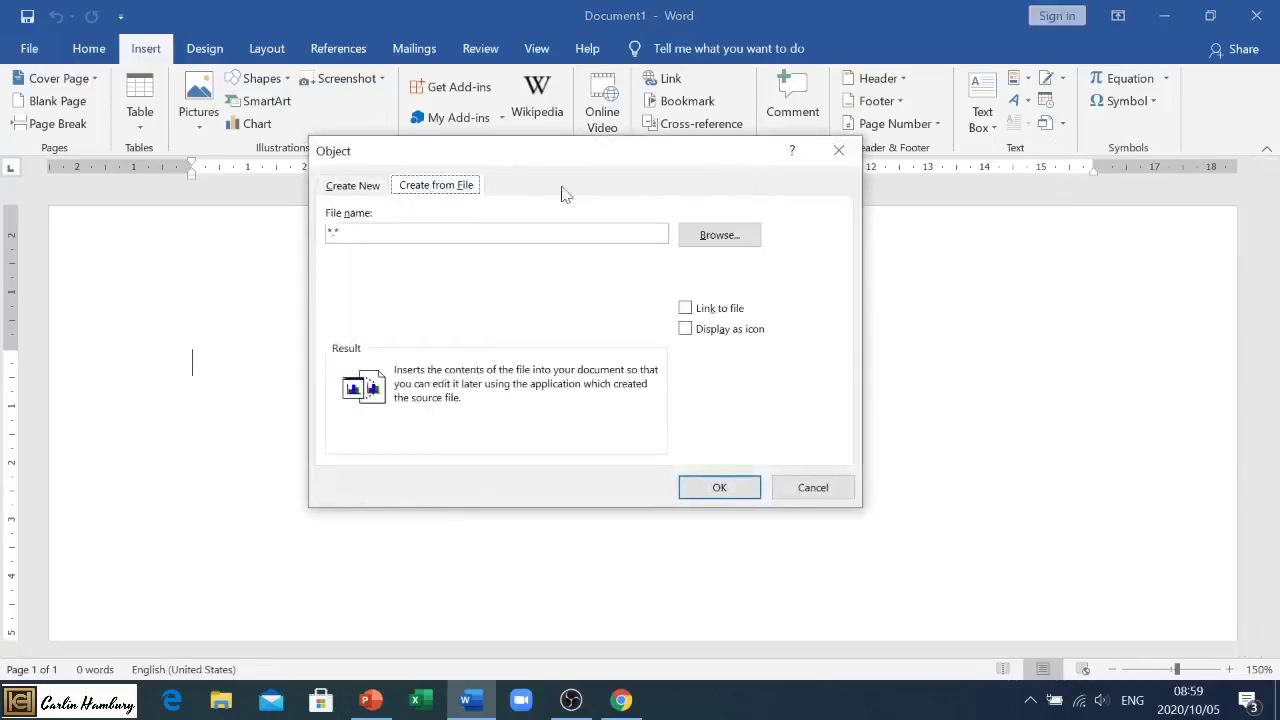
{"action": "left_click", "coordinate": [738, 236]}
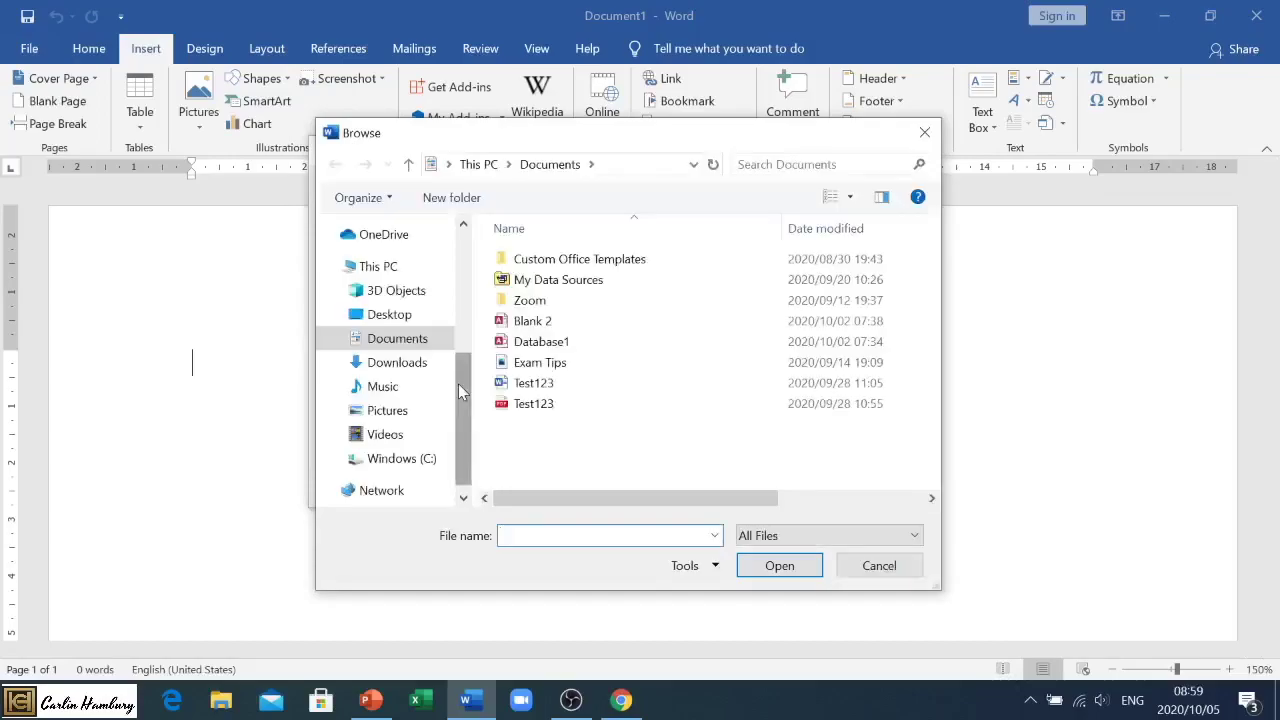
{"action": "left_click_drag", "start_coordinate": [458, 383], "coordinate": [458, 265]}
{"action": "left_click", "coordinate": [391, 268]}
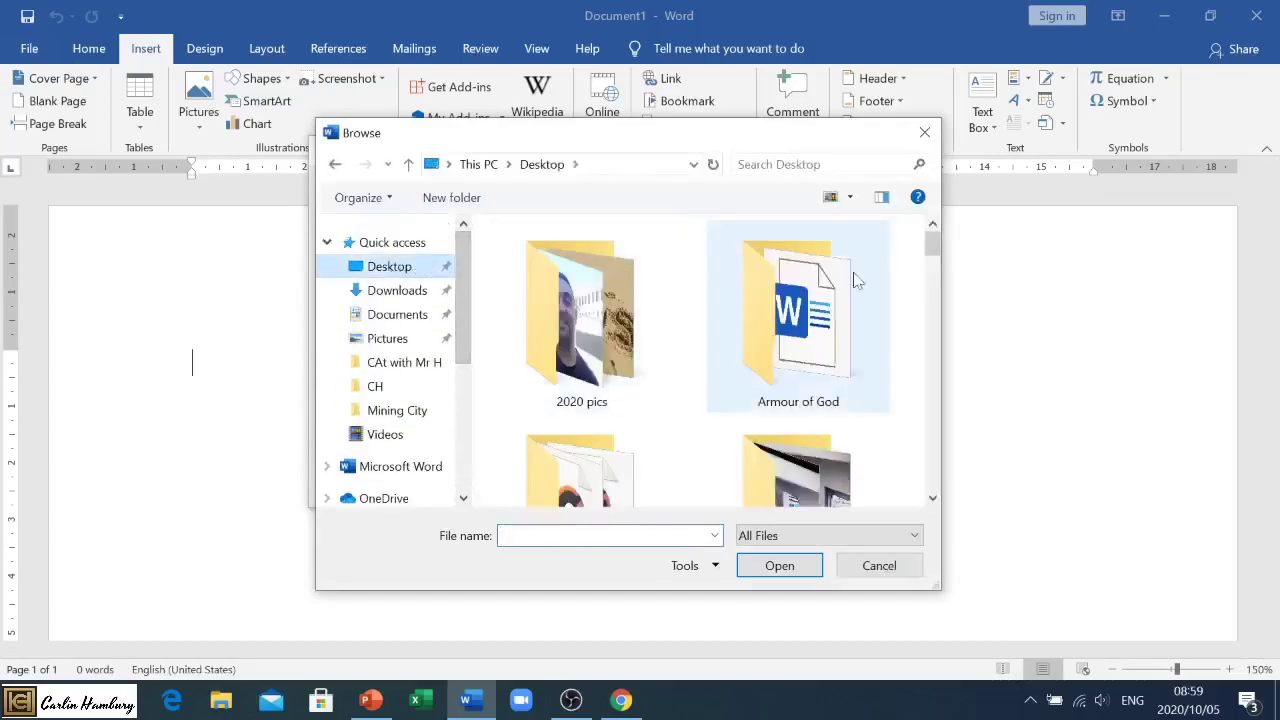
{"action": "left_click_drag", "start_coordinate": [929, 250], "coordinate": [932, 420]}
{"action": "scroll", "coordinate": [930, 420], "scroll_direction": "up", "scroll_amount": 3}
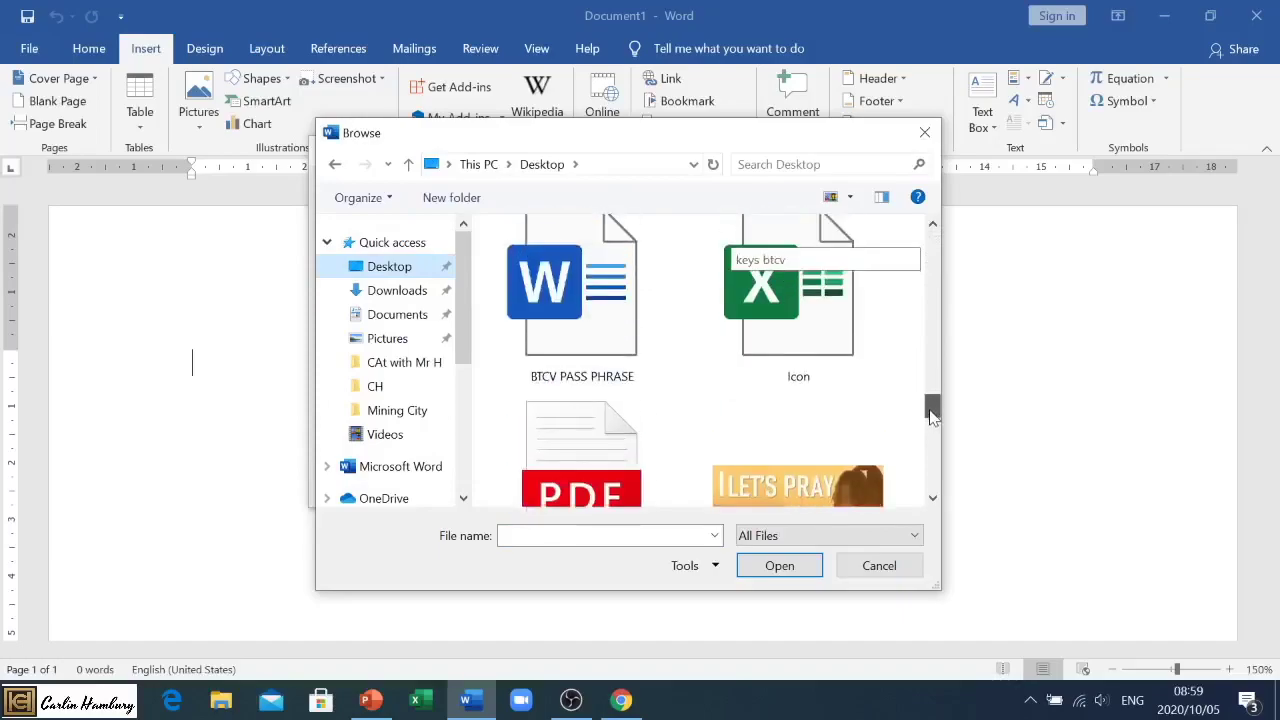
{"action": "key", "text": "Escape"}
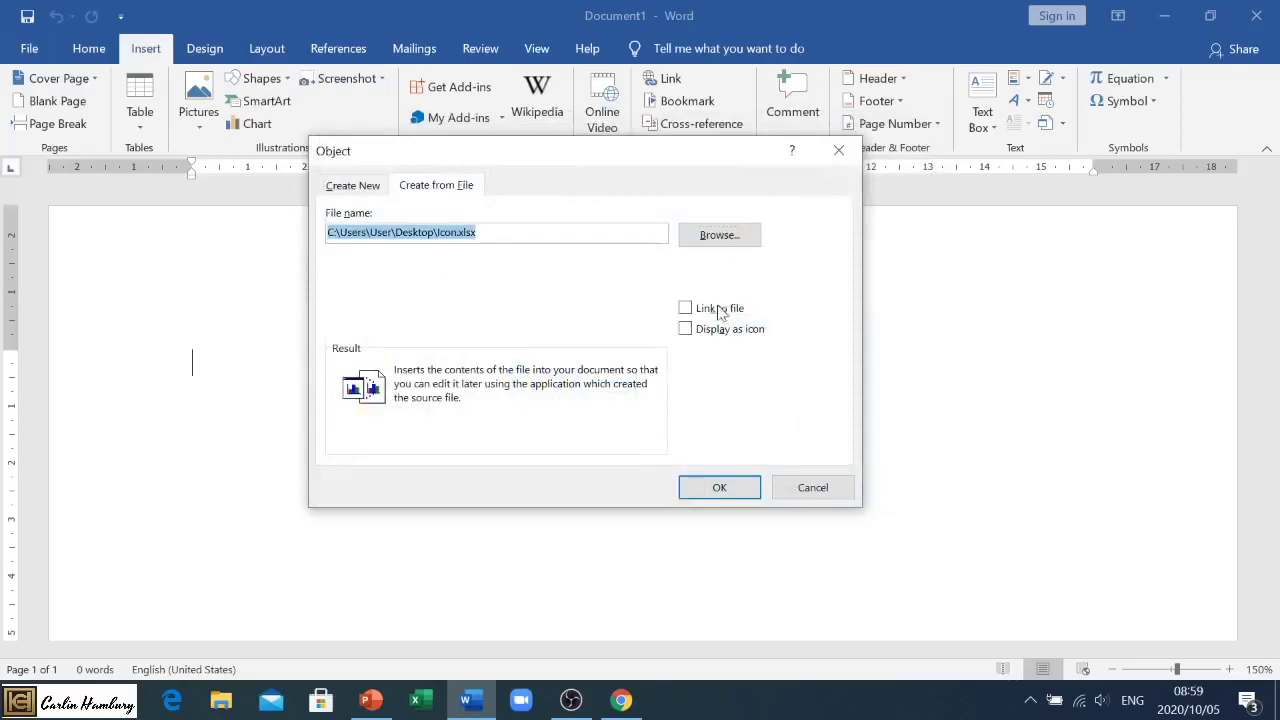
{"action": "left_click", "coordinate": [685, 309]}
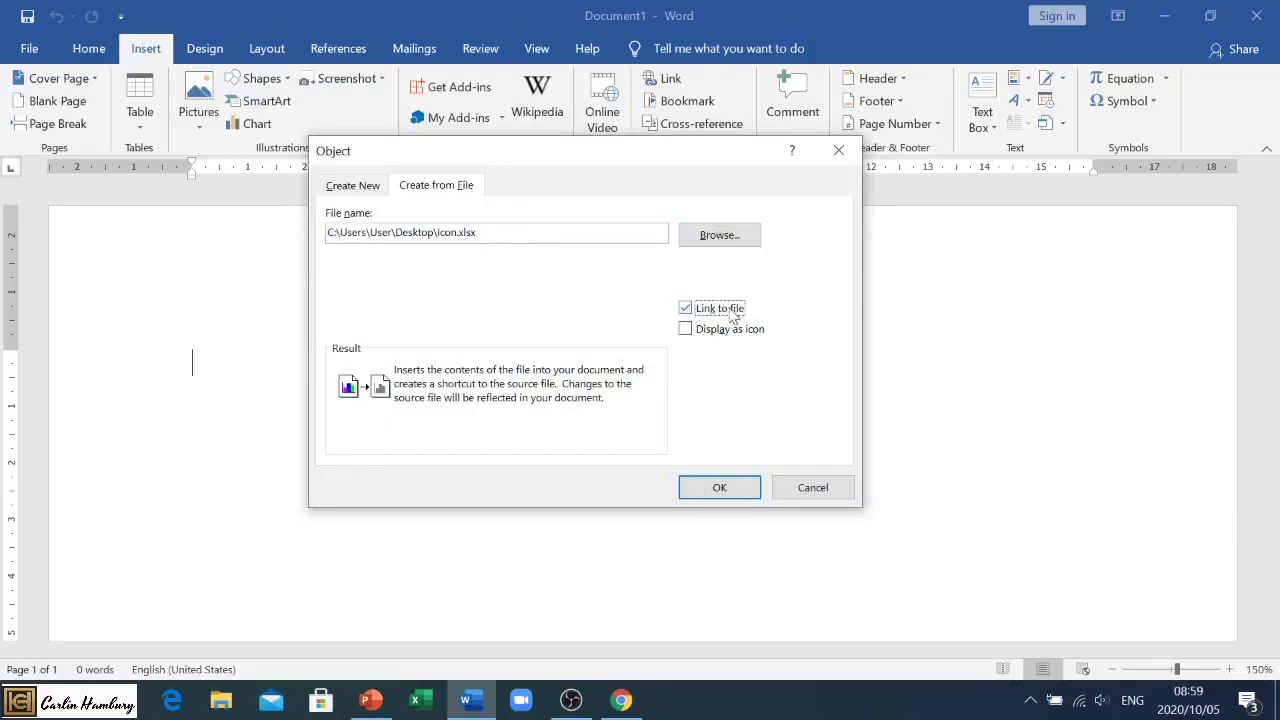
{"action": "left_click", "coordinate": [685, 330]}
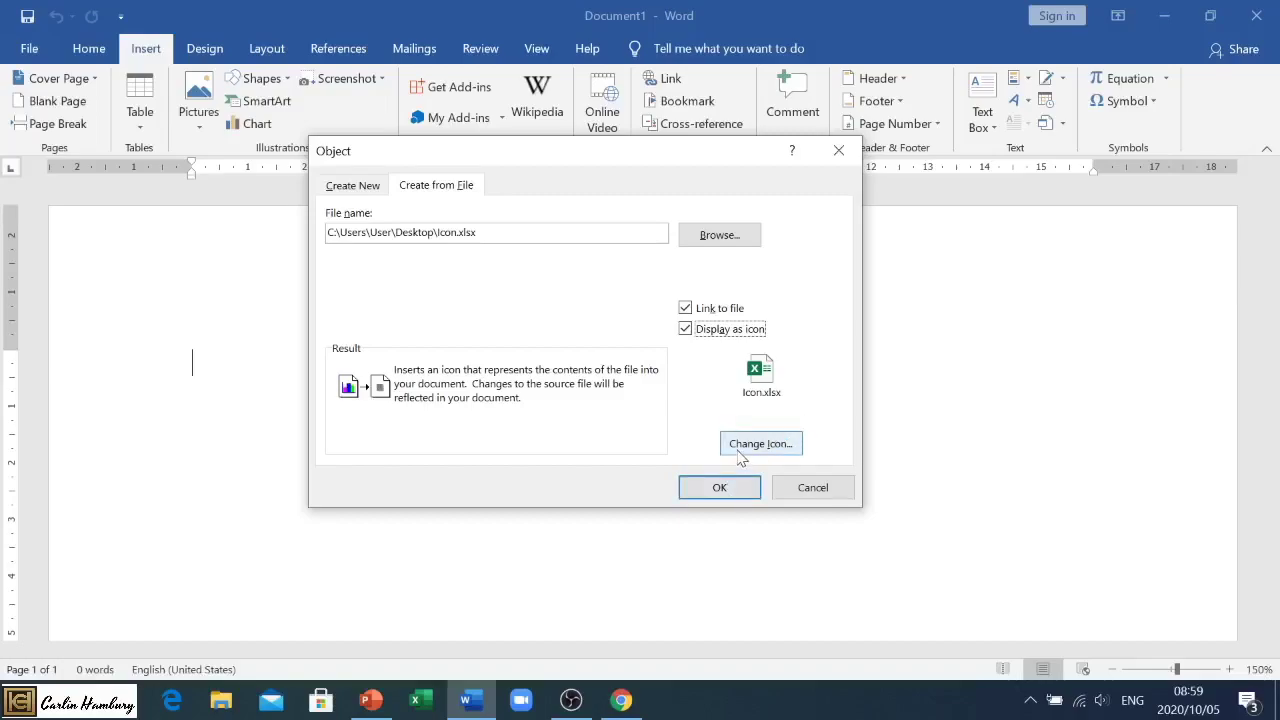
Step: Choose the yellow, red and blue cube as the icon for the object
{"action": "left_click", "coordinate": [740, 449]}
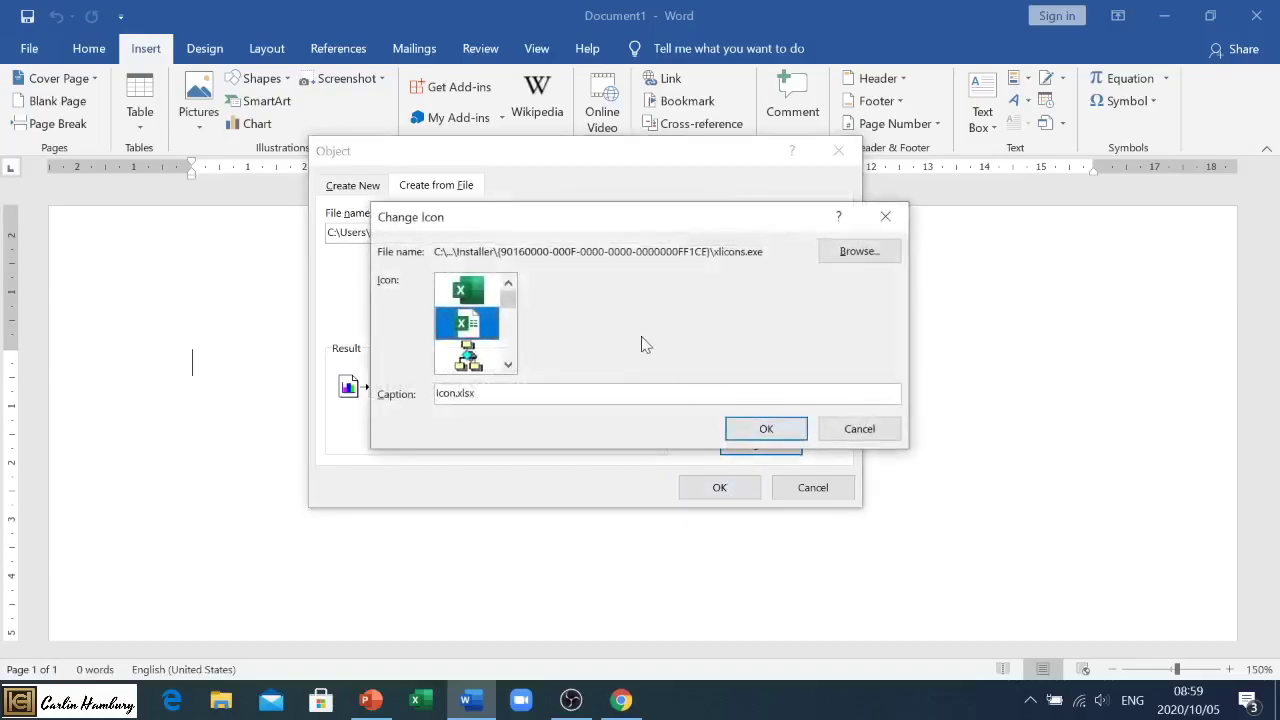
{"action": "mouse_move", "coordinate": [508, 305]}
{"action": "left_mouse_down"}
{"action": "mouse_move", "coordinate": [510, 350]}
{"action": "mouse_move", "coordinate": [508, 300]}
{"action": "left_mouse_up"}
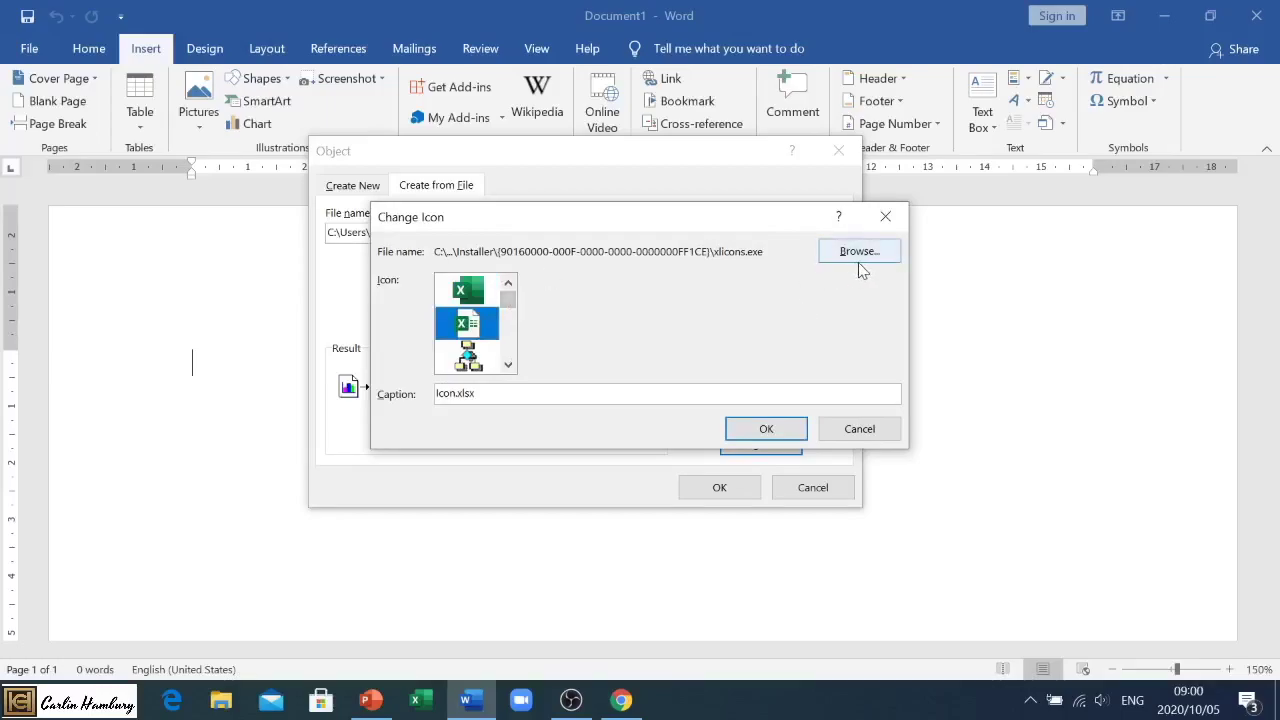
{"action": "left_click", "coordinate": [508, 365]}
{"action": "left_click", "coordinate": [508, 365]}
{"action": "left_click", "coordinate": [508, 365]}
{"action": "left_click", "coordinate": [508, 365]}
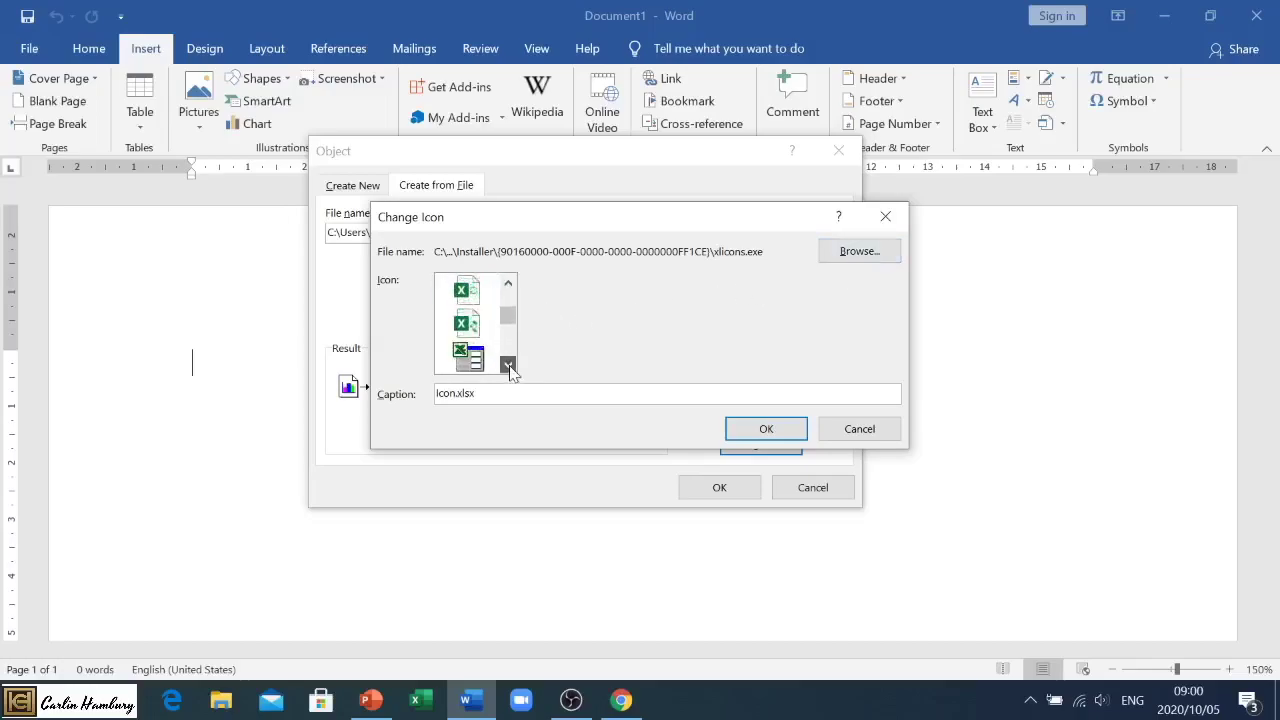
{"action": "left_click", "coordinate": [508, 365]}
{"action": "left_click", "coordinate": [508, 365]}
{"action": "left_click", "coordinate": [508, 365]}
{"action": "left_click", "coordinate": [478, 291]}
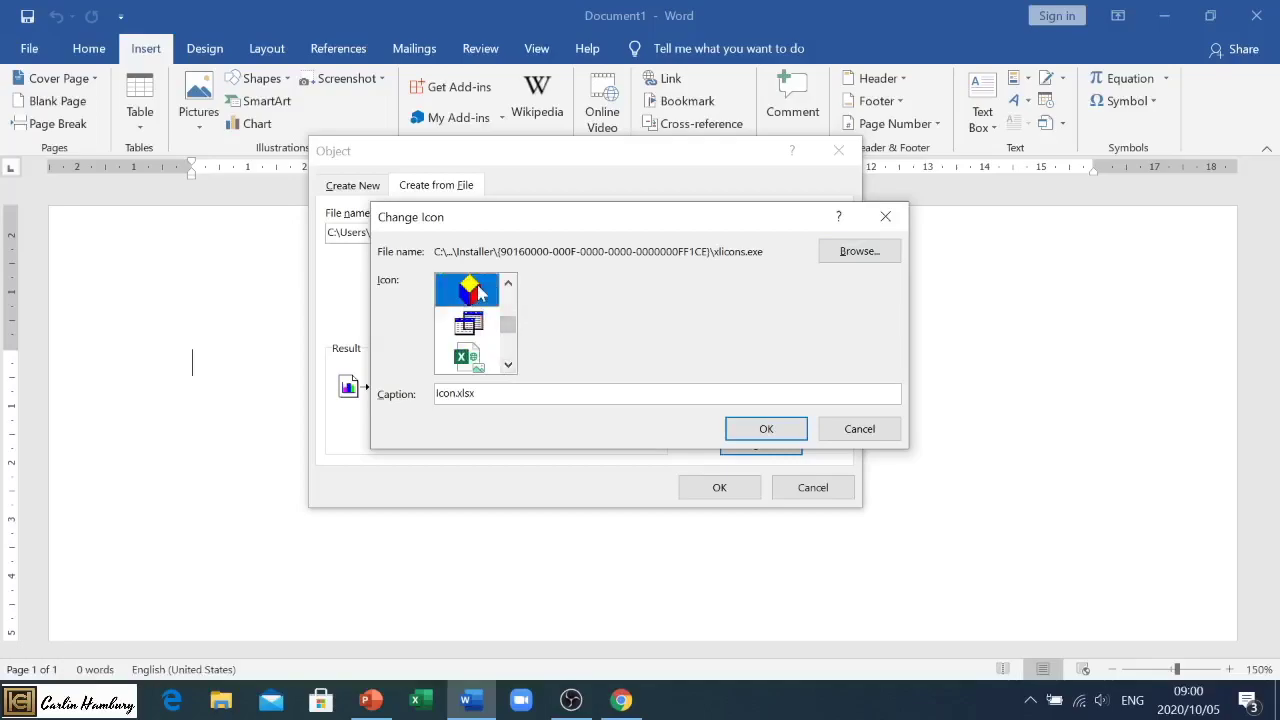
Step: Set the icon's caption to "XLS Info" and apply the icon changes
{"action": "left_click_drag", "start_coordinate": [605, 392], "coordinate": [408, 412]}
{"action": "type", "text": "XLS"}
{"action": "type", "text": " File"}
{"action": "key", "text": "BackSpace"}
{"action": "key", "text": "BackSpace"}
{"action": "key", "text": "BackSpace"}
{"action": "key", "text": "BackSpace"}
{"action": "type", "text": "Info"}
{"action": "left_click", "coordinate": [752, 430]}
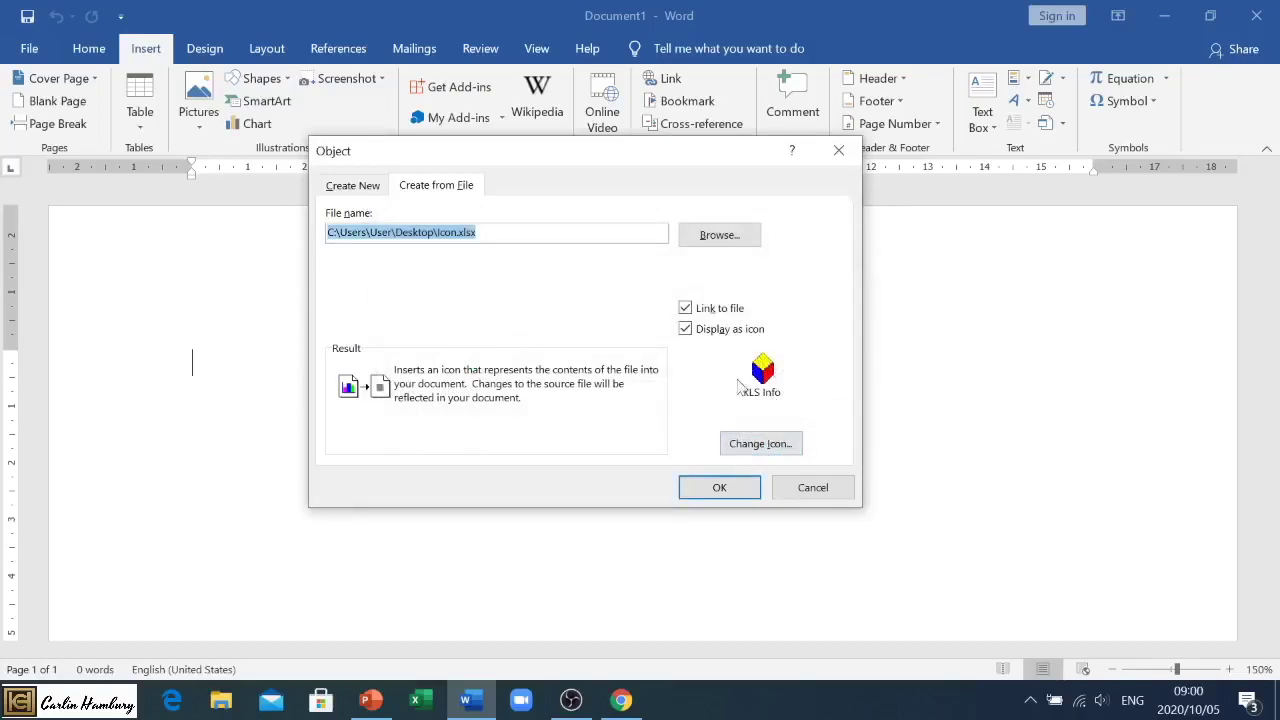
Step: Insert the linked icon object into the document and open its workbook from the icon in a maximized window
{"action": "left_click", "coordinate": [733, 492]}
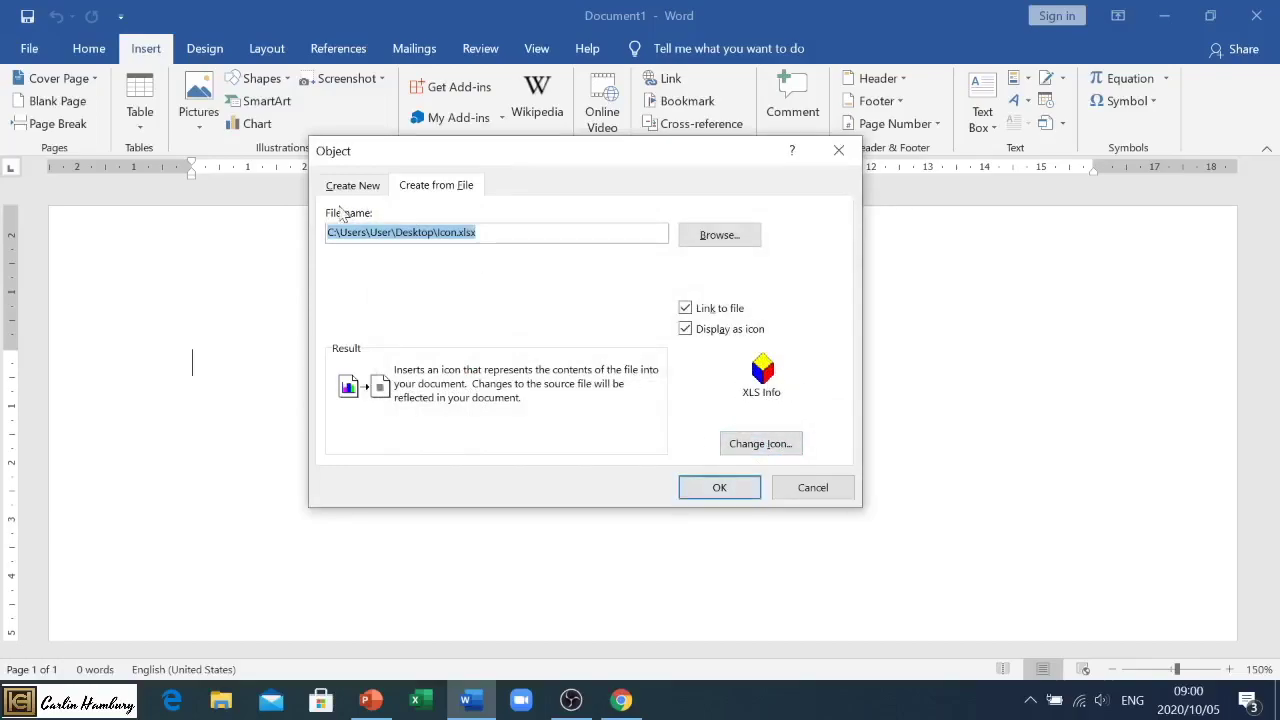
{"action": "left_click", "coordinate": [720, 488]}
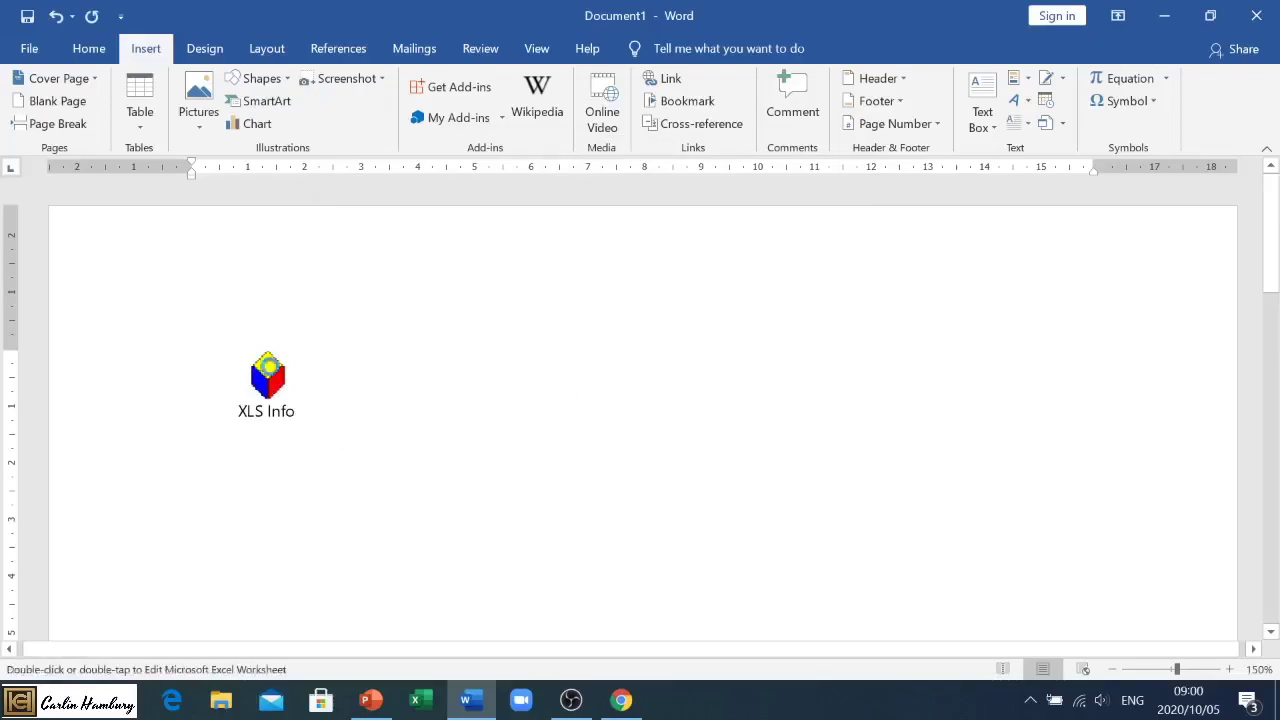
{"action": "double_click", "coordinate": [266, 372]}
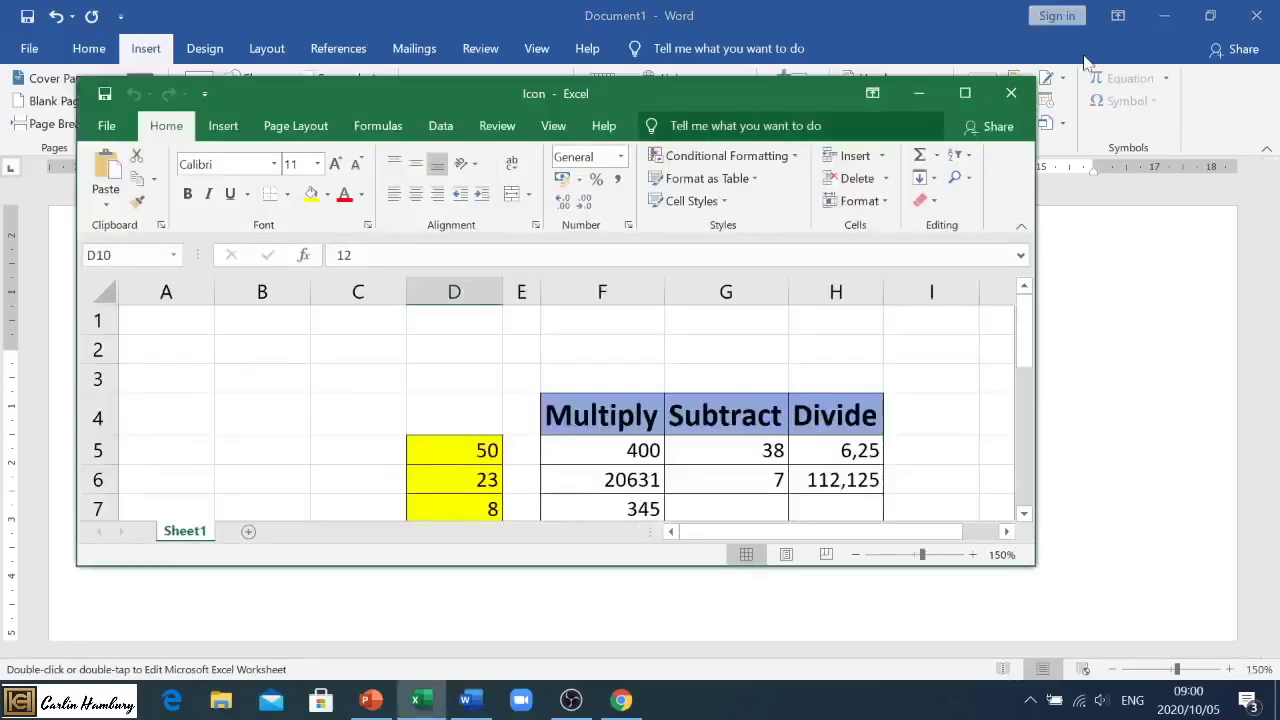
{"action": "left_click", "coordinate": [965, 93]}
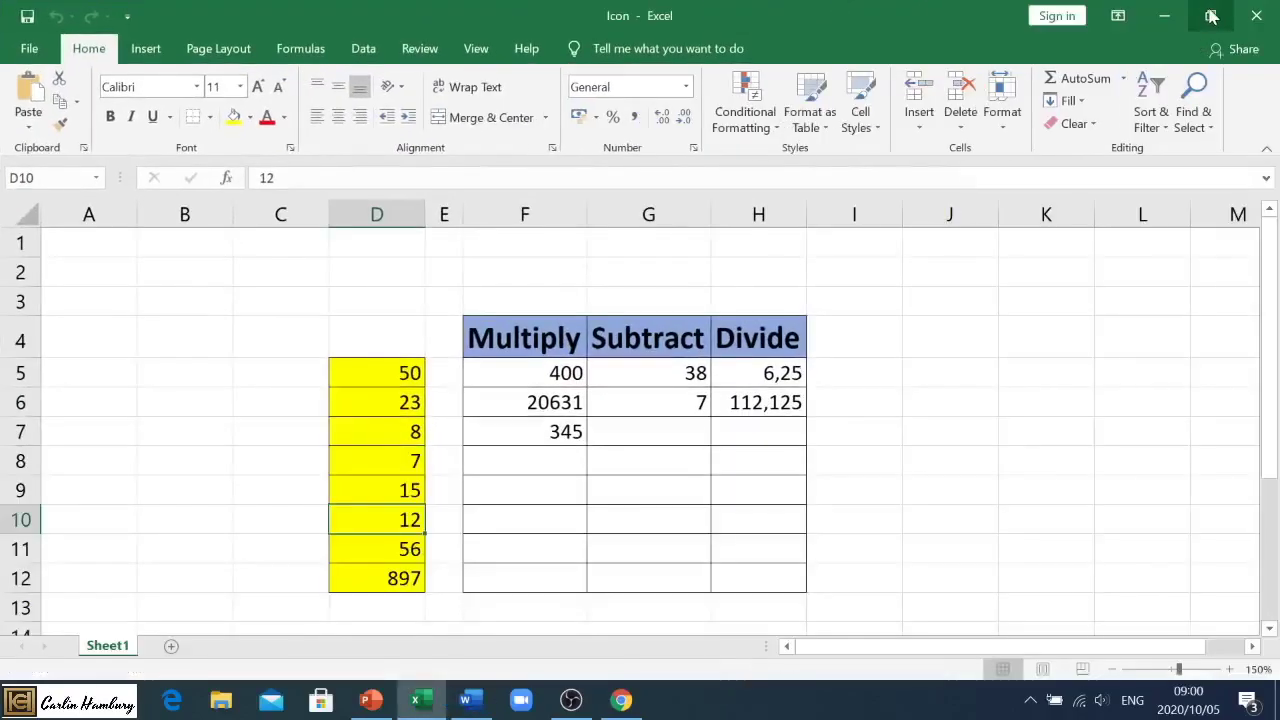